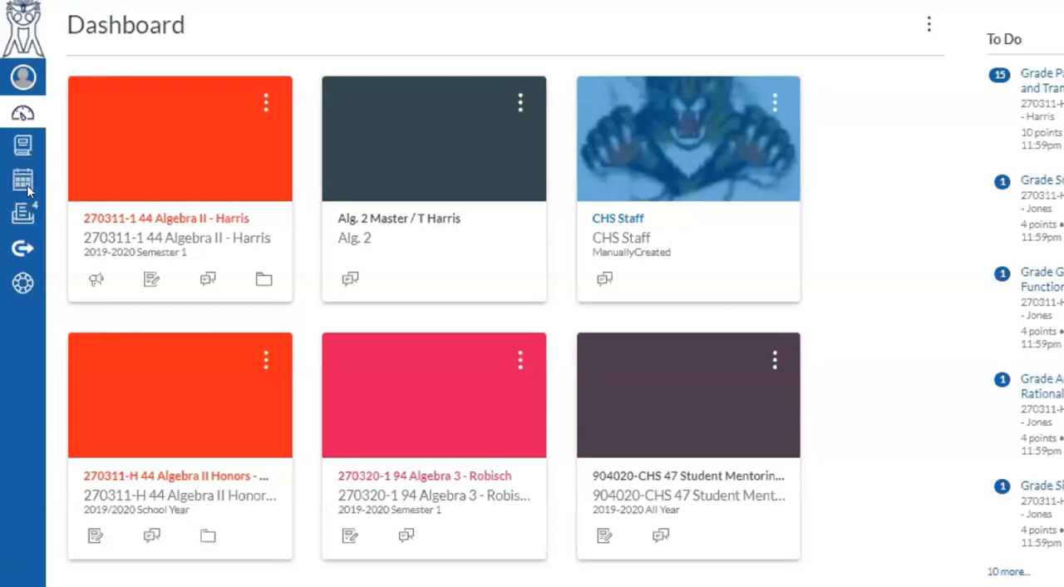
Open the assignments list of the 270311-1 45 Algebra II course for 2019-2020 Semester 2.
left_click(23, 199)
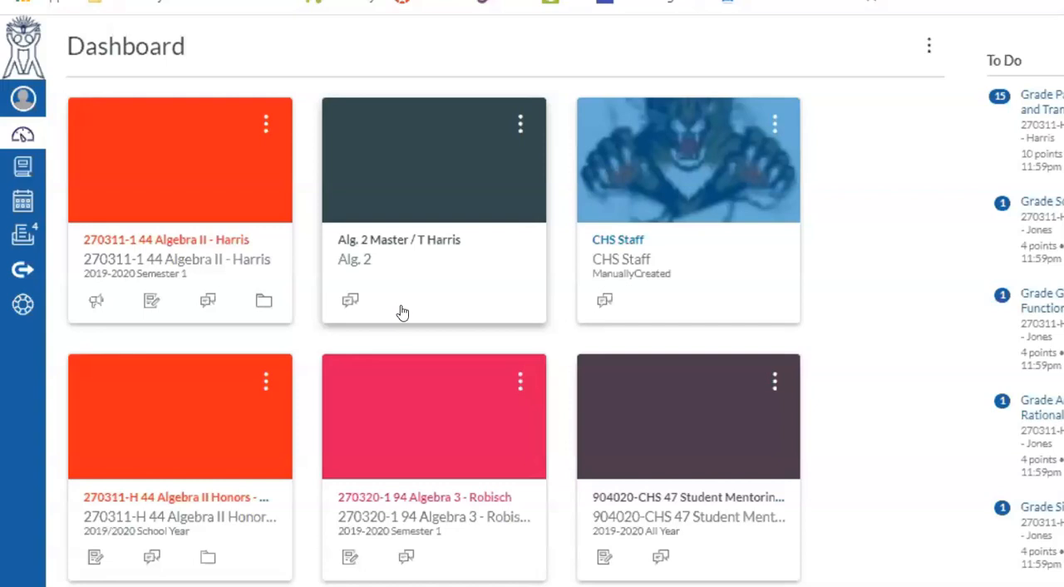
scroll(401, 309, "down", 6)
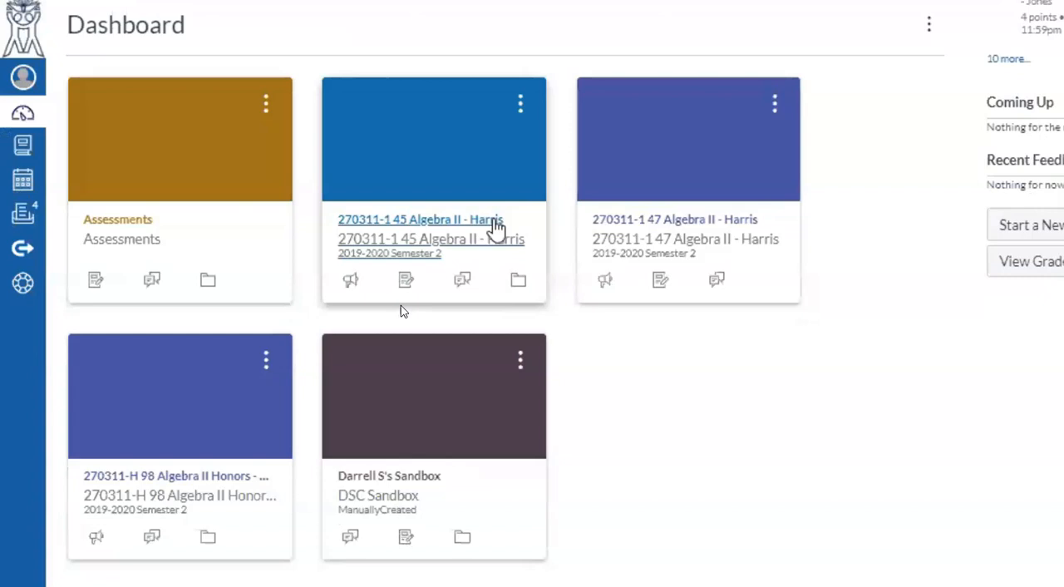
left_click(494, 221)
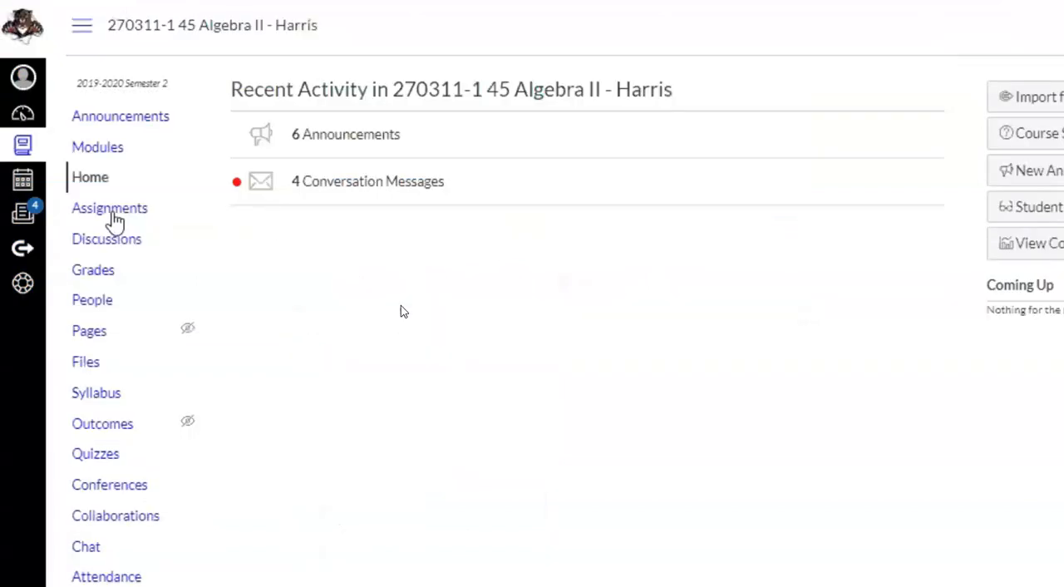
left_click(114, 214)
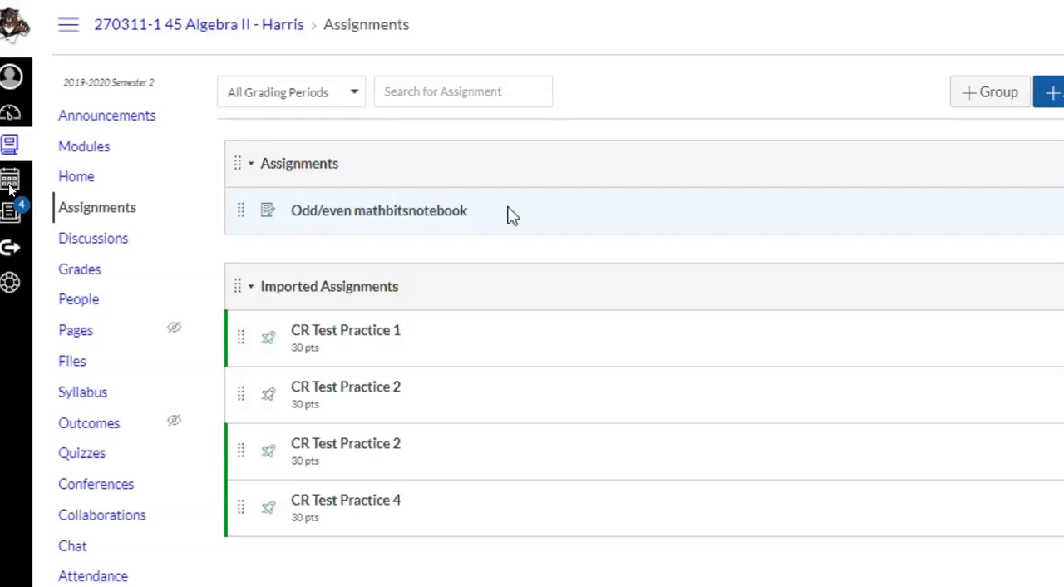
Create a new assignment in the course and name it "Practice".
left_click(1050, 94)
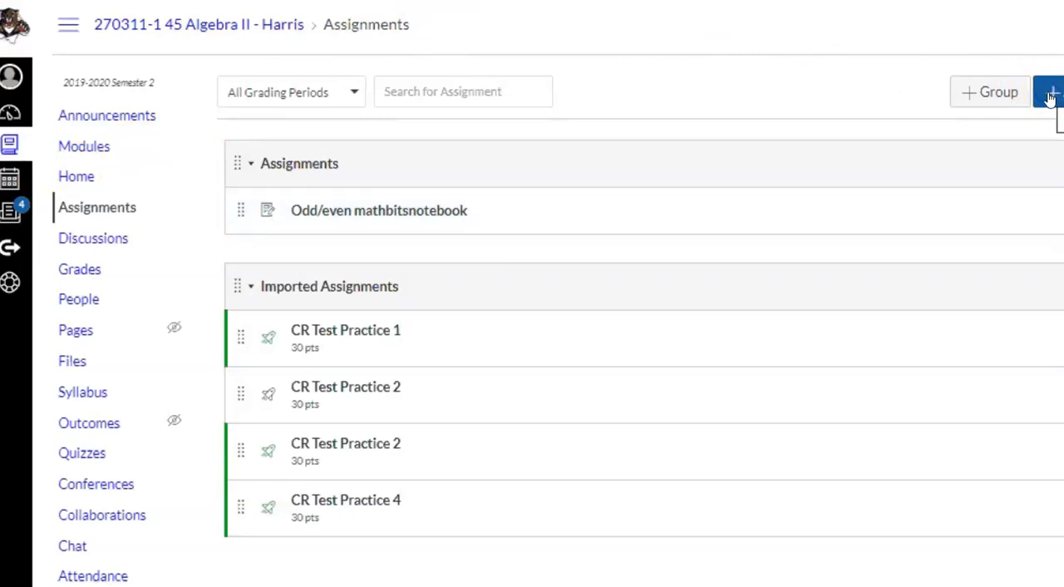
left_click(1052, 97)
left_click(1052, 96)
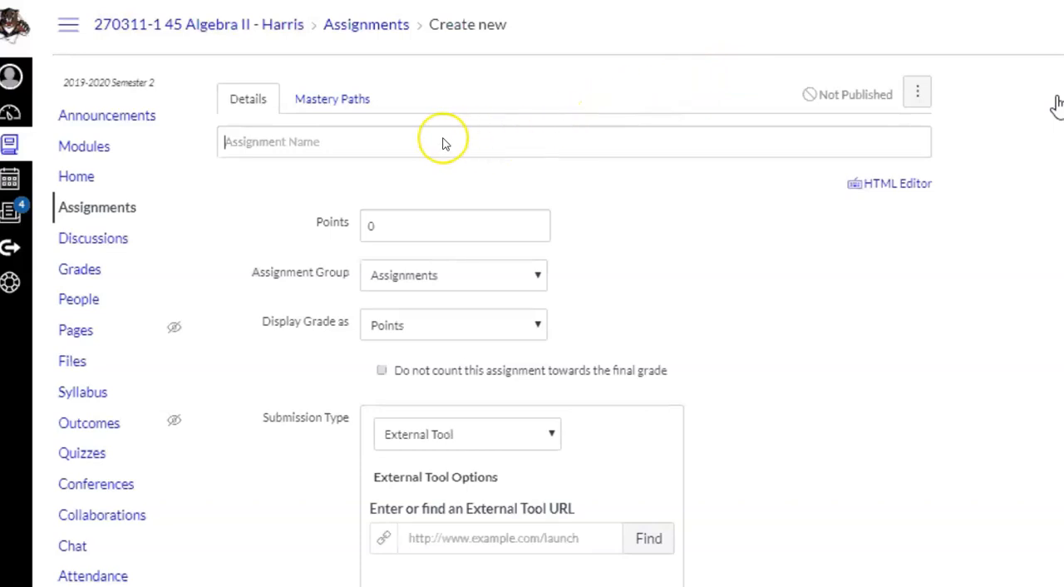
left_click(444, 144)
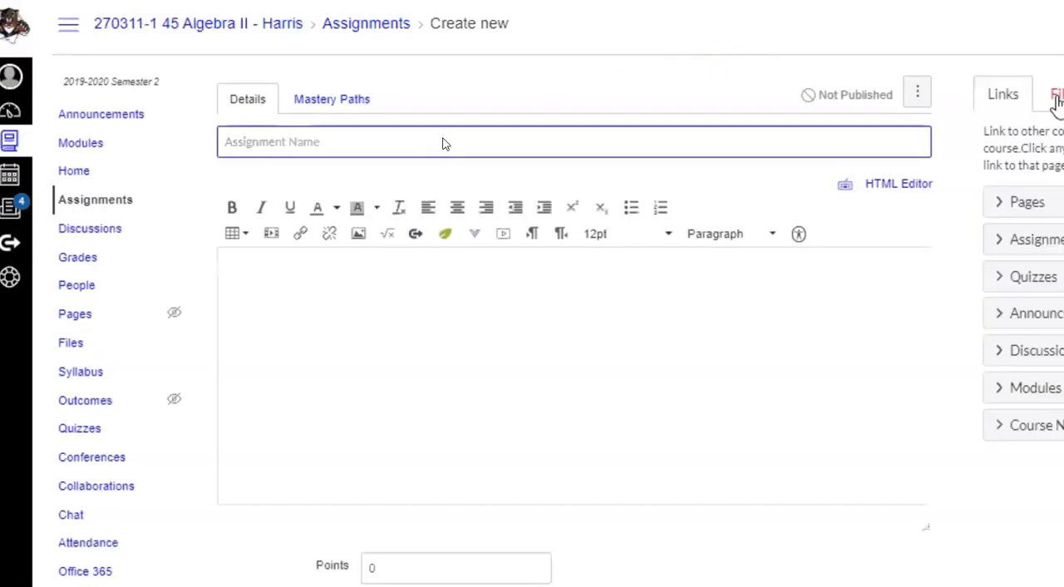
type("Practice")
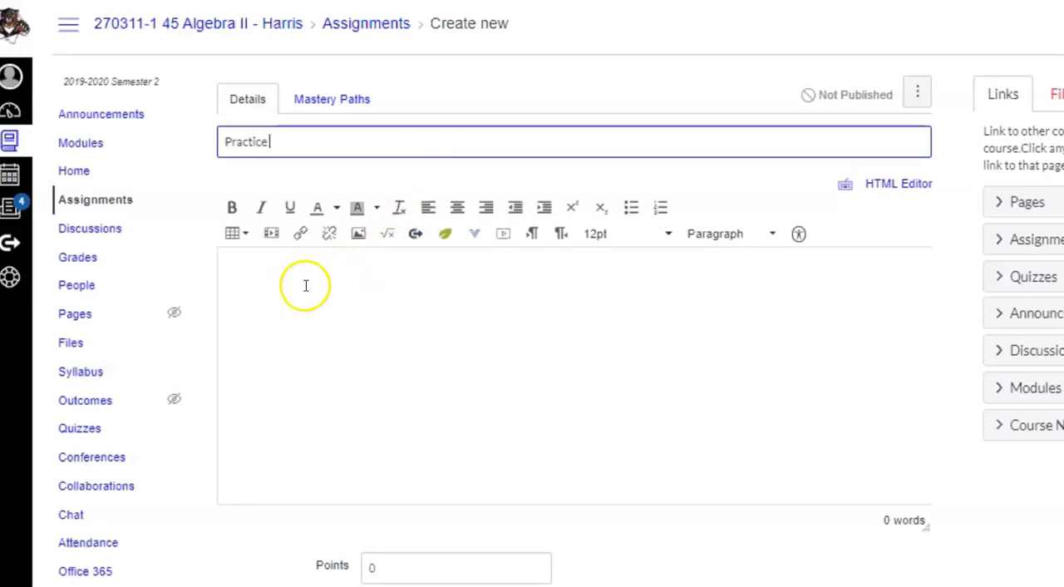
Set the assignment's submission type to External Tool.
scroll(347, 343, "down", 2)
scroll(346, 342, "down", 2)
left_click(367, 354)
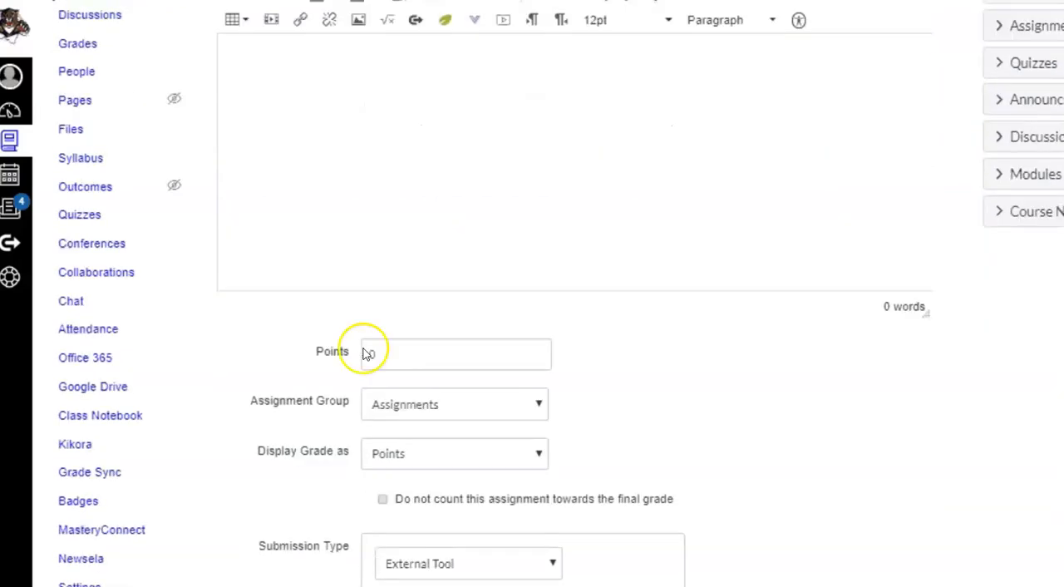
scroll(366, 351, "down", 4)
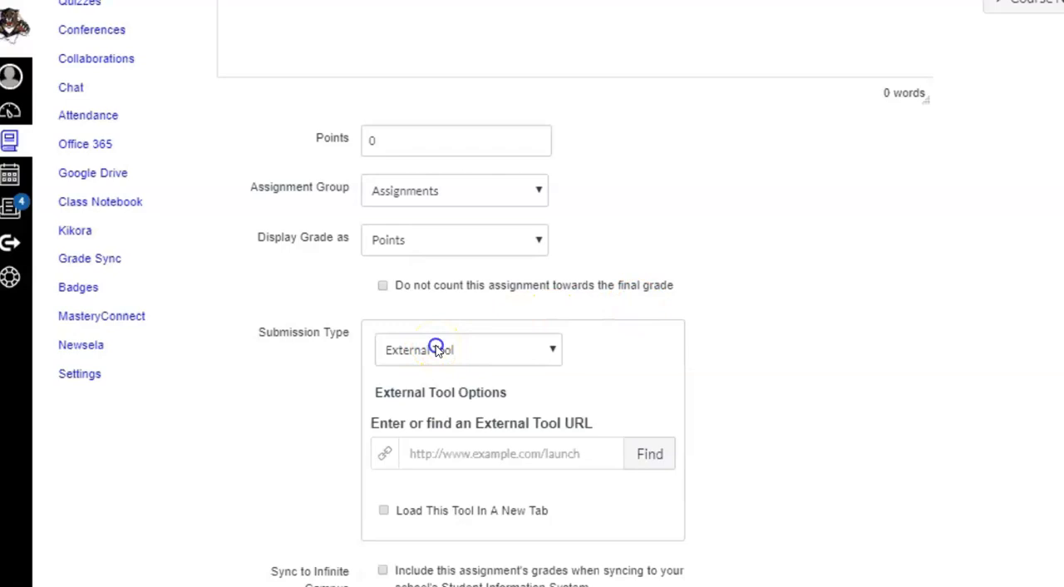
left_click(555, 354)
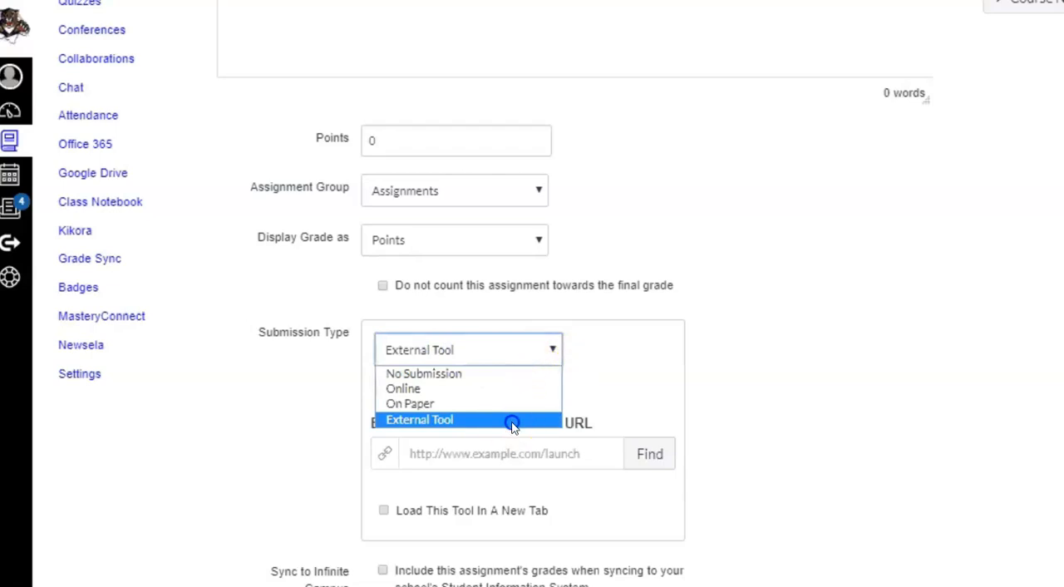
left_click(446, 420)
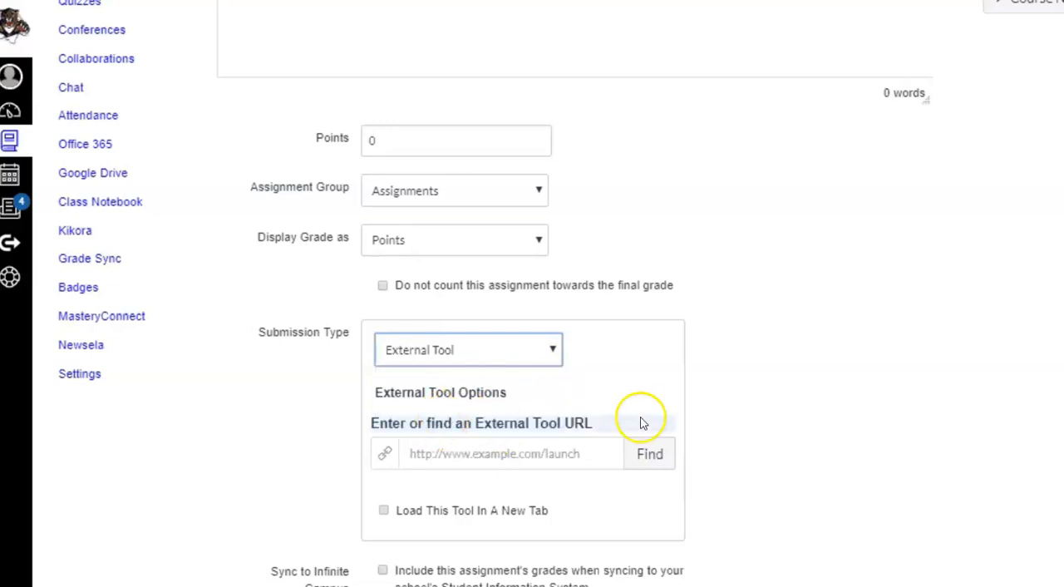
Find the external tools available for the assignment and choose Kami Google Drive Assignment.
left_click(657, 463)
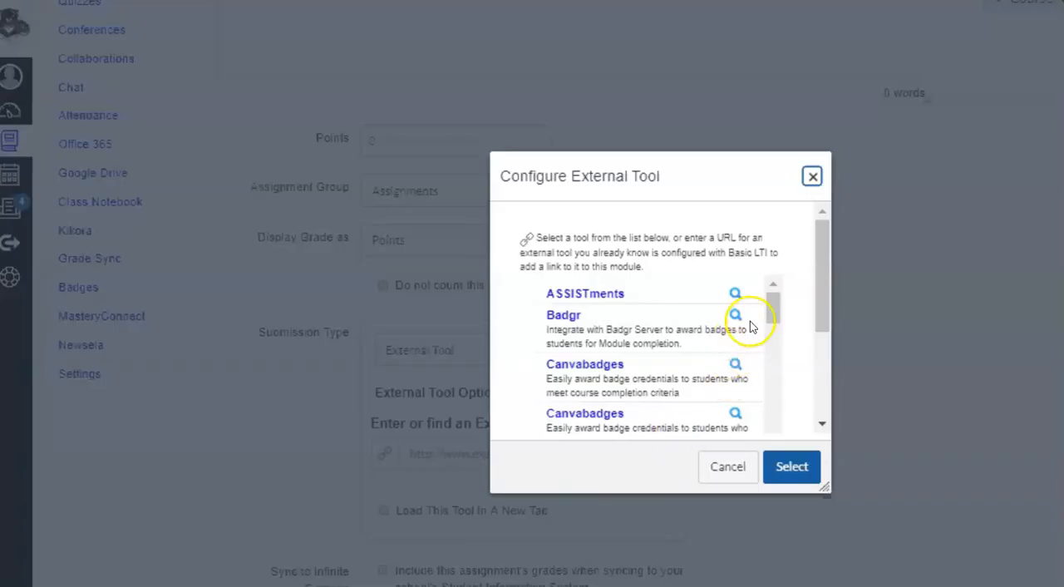
left_click_drag(773, 317, 767, 374)
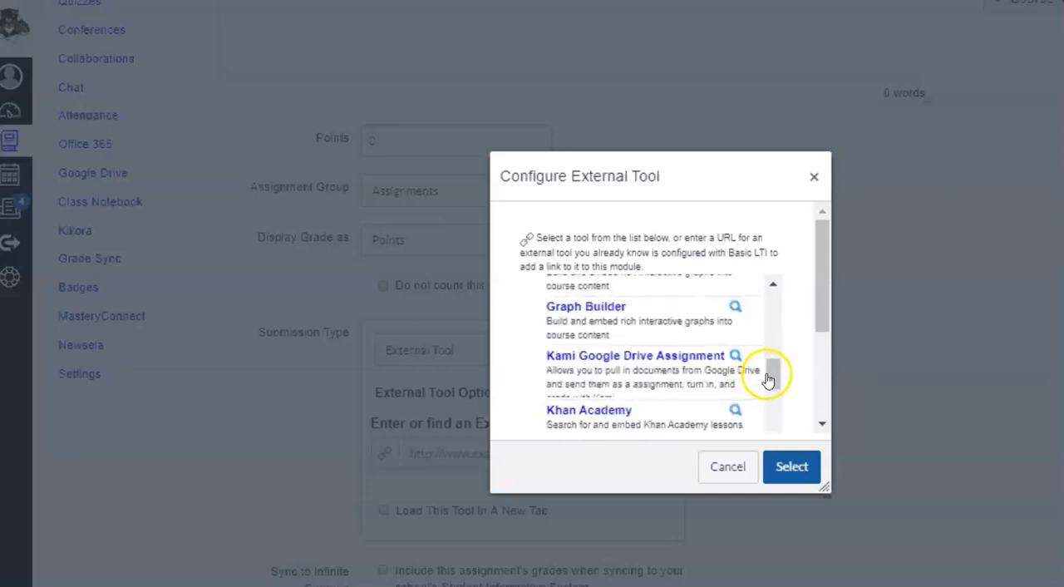
left_click(706, 358)
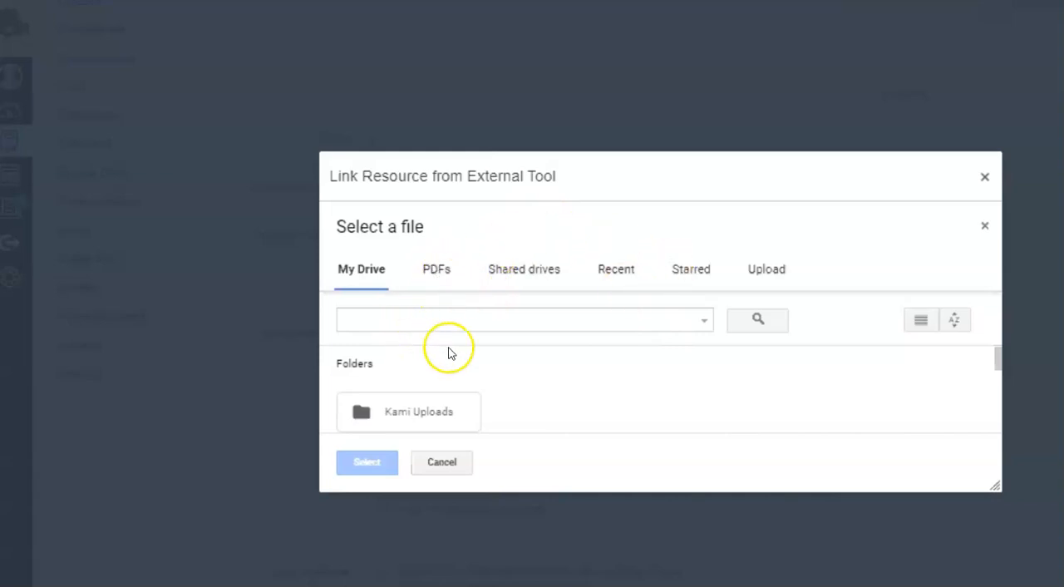
Look through the My Drive files in the Kami file picker, staying on the assignment page.
left_click(437, 274)
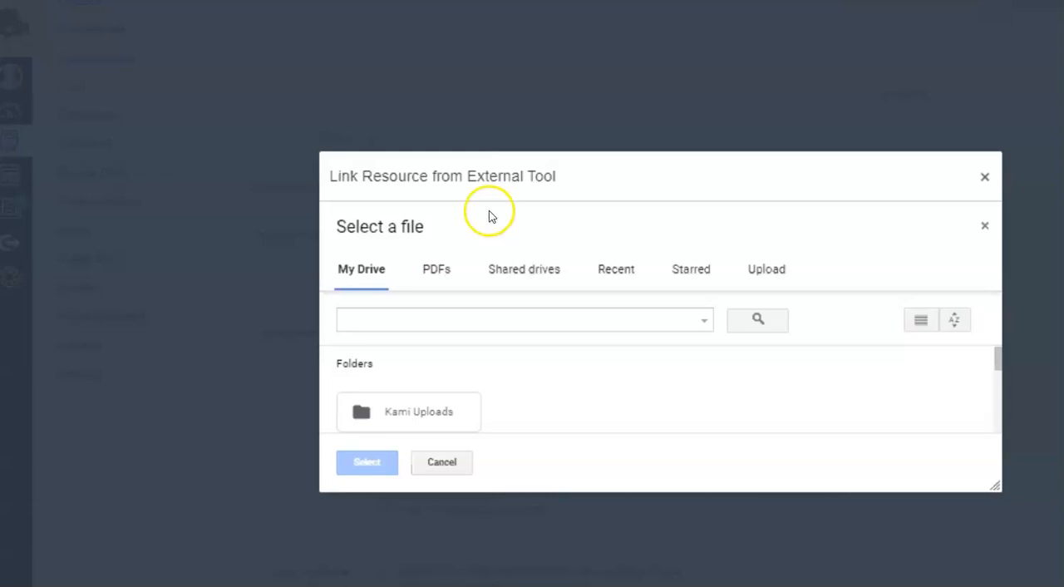
left_click(435, 271)
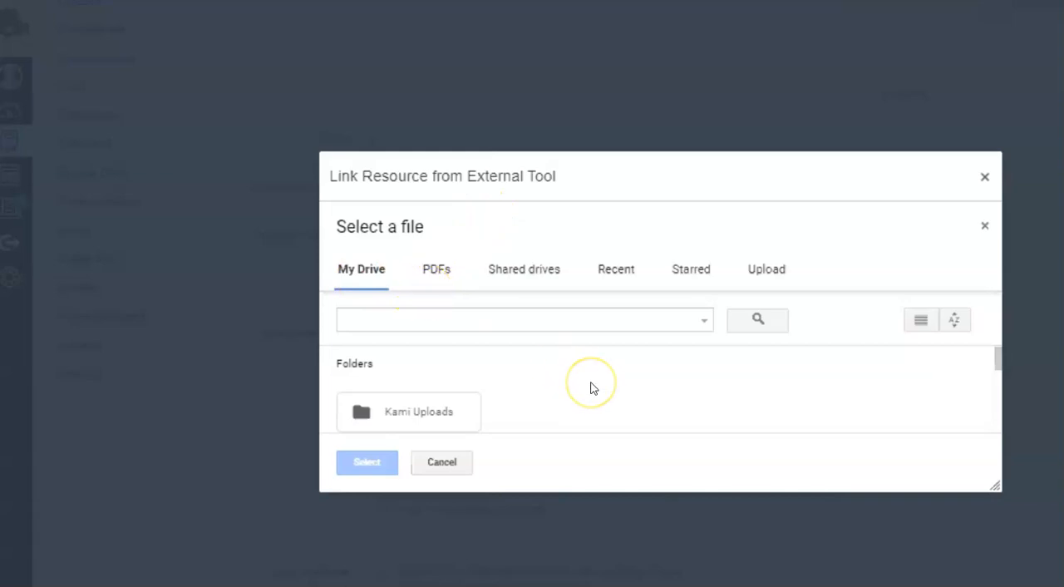
scroll(593, 389, "down", 1)
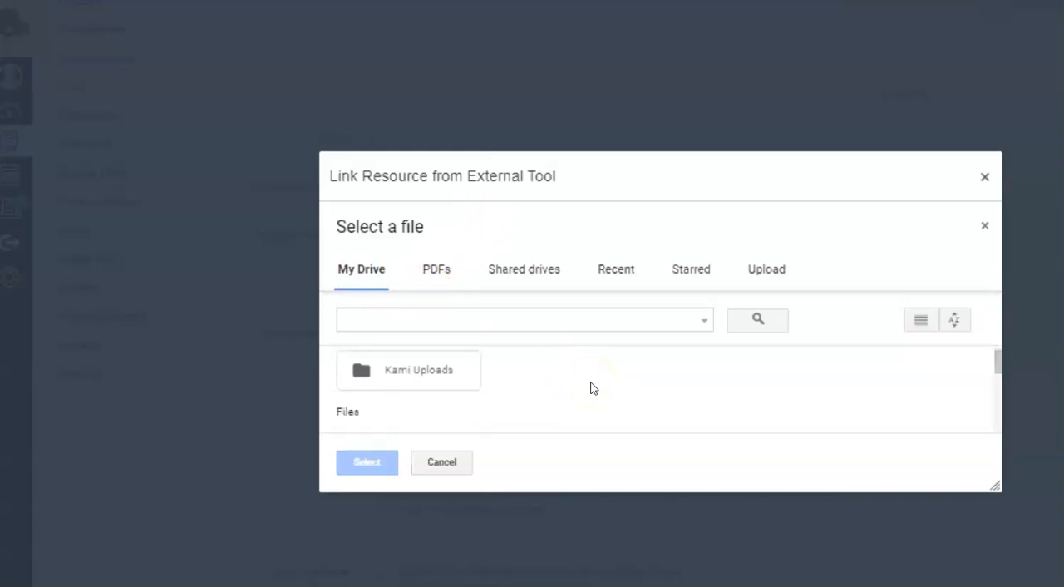
scroll(591, 388, "down", 1)
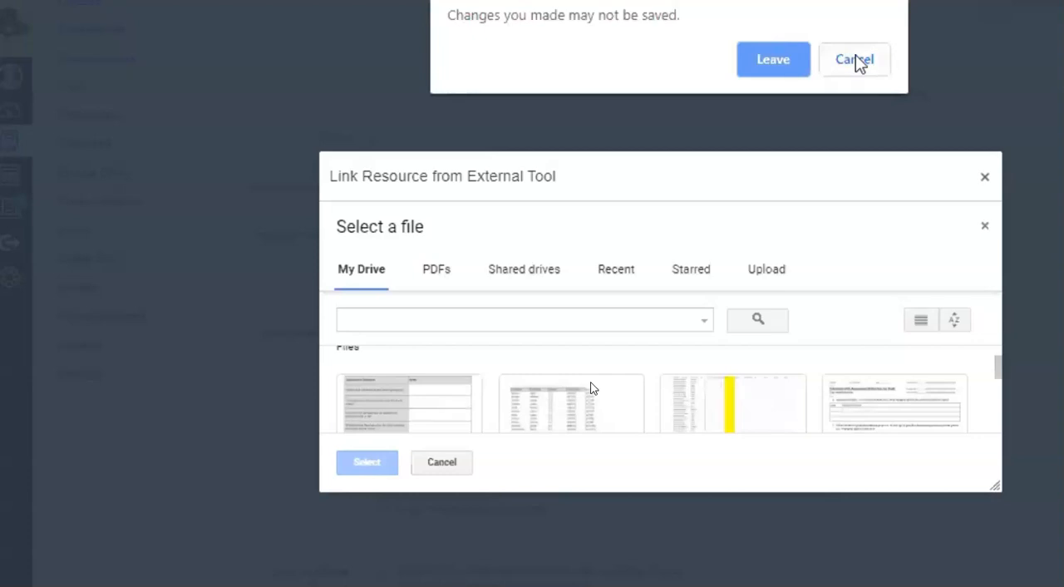
left_click(856, 60)
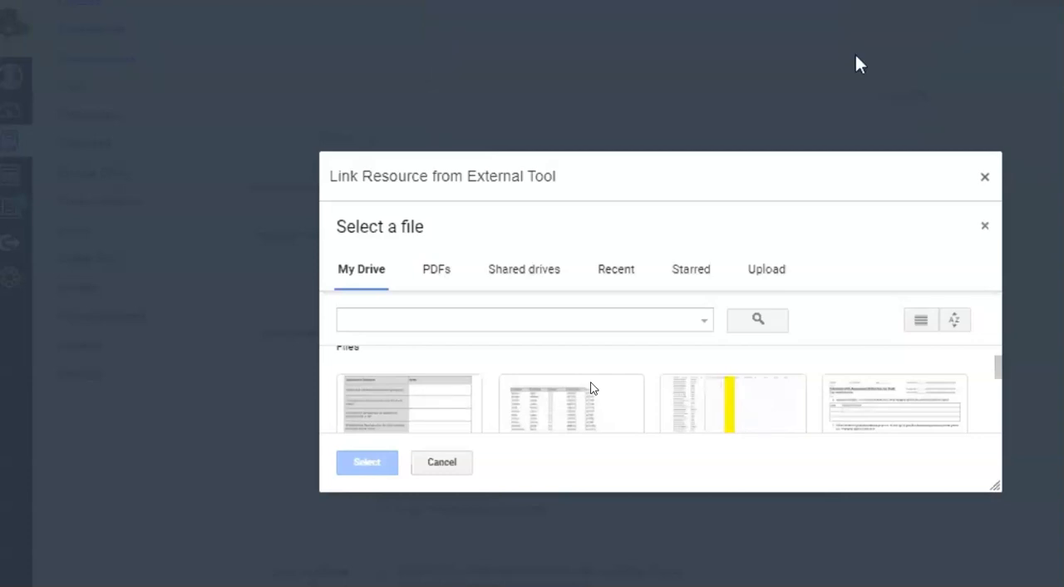
Browse the shared drives in the file picker, enlarging its window for a better view.
left_click(522, 271)
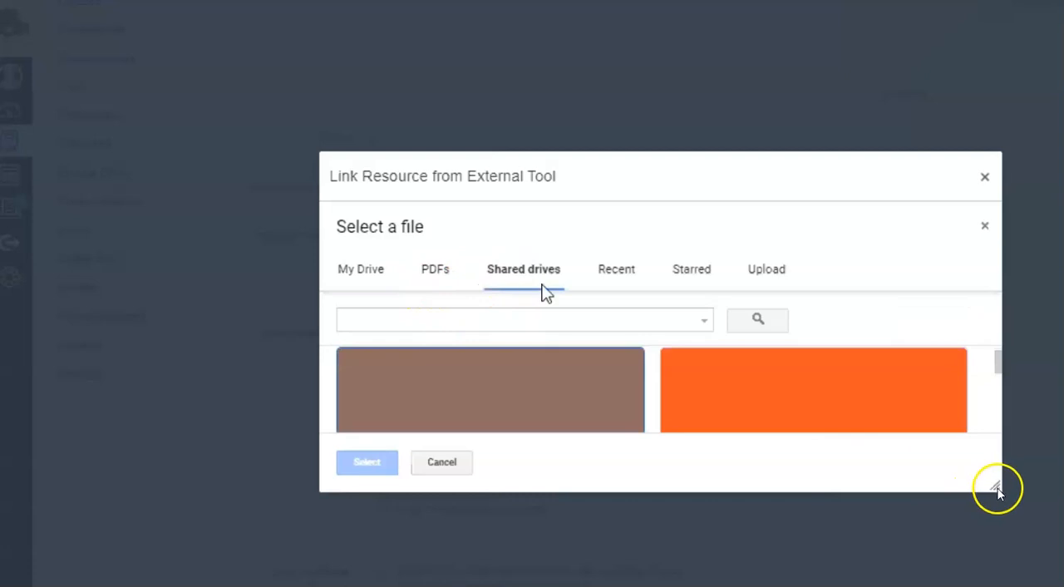
scroll(998, 491, "down", 2)
scroll(976, 466, "down", 1)
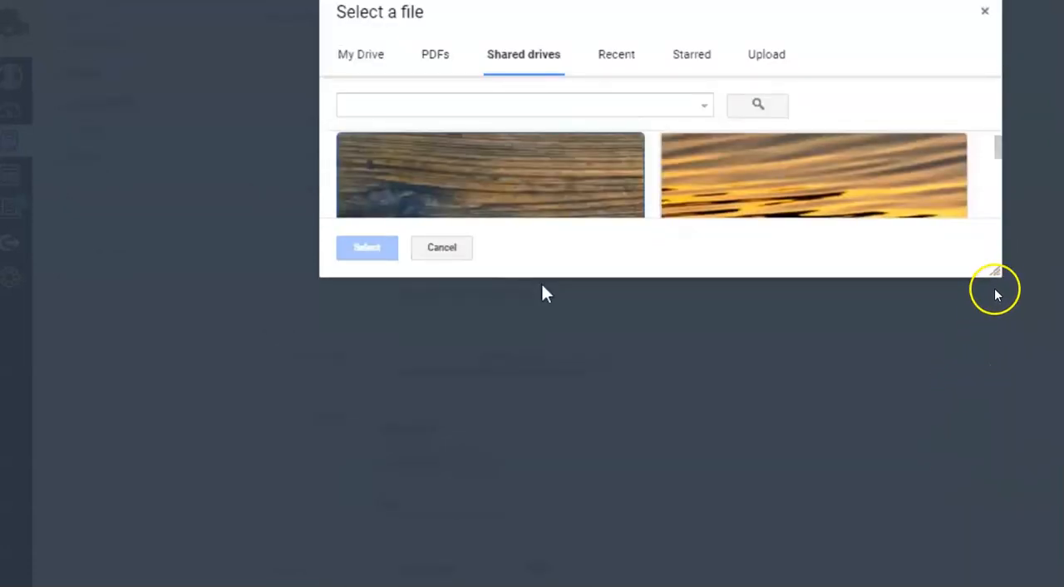
scroll(998, 283, "up", 1)
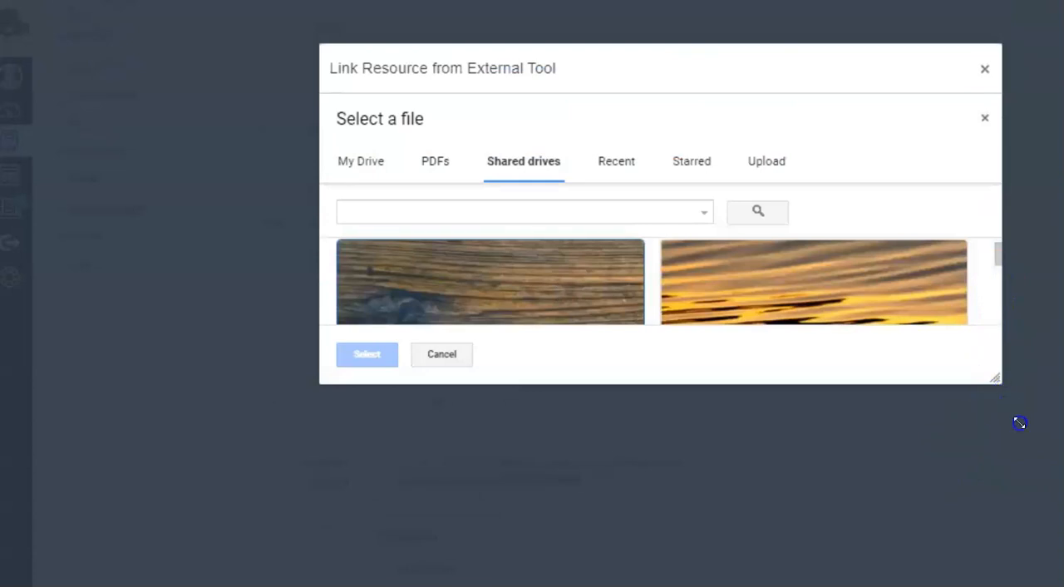
left_click_drag(807, 414, 784, 418)
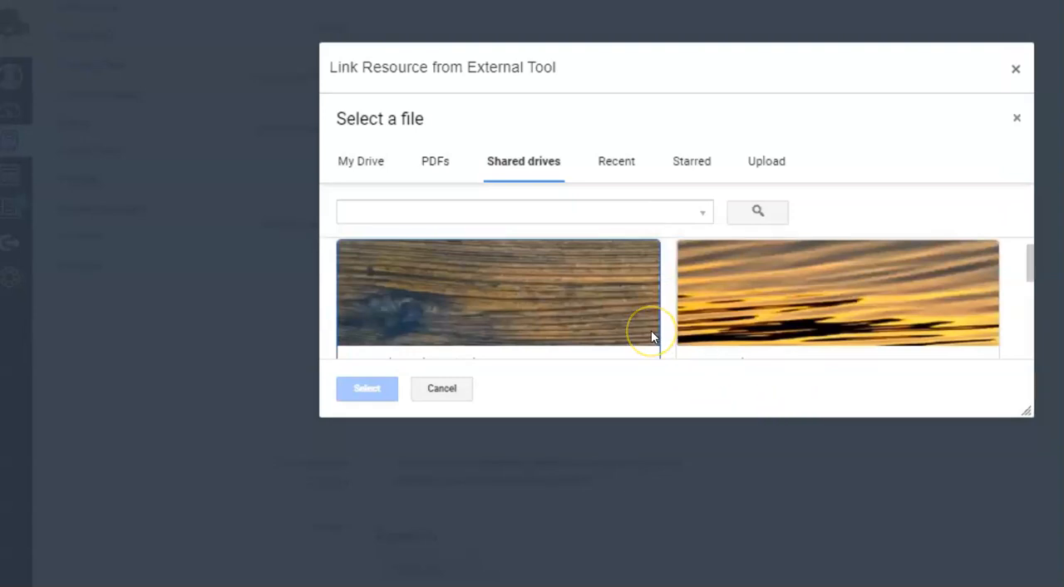
scroll(651, 337, "down", 5)
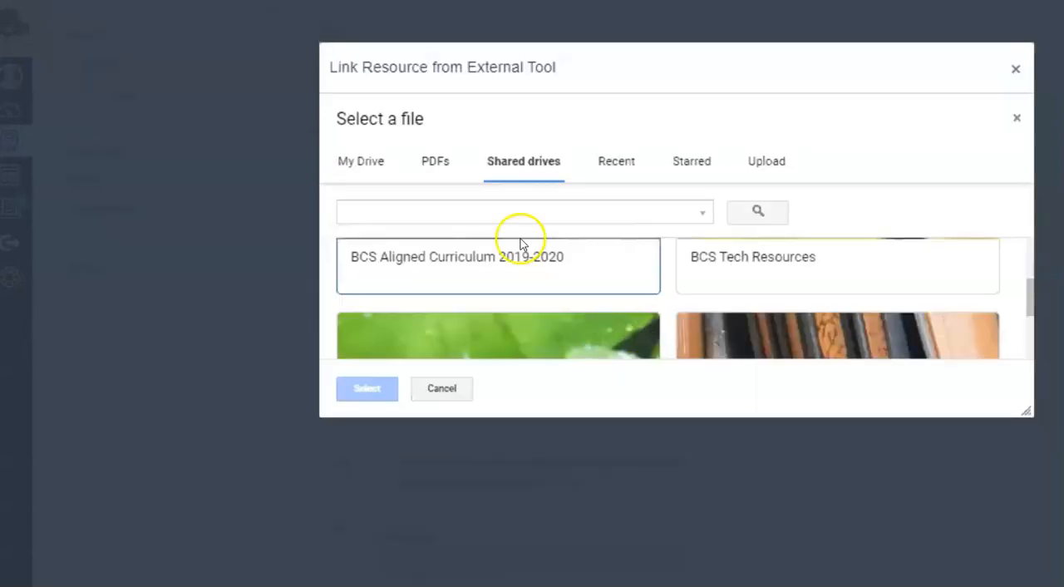
scroll(527, 252, "down", 4)
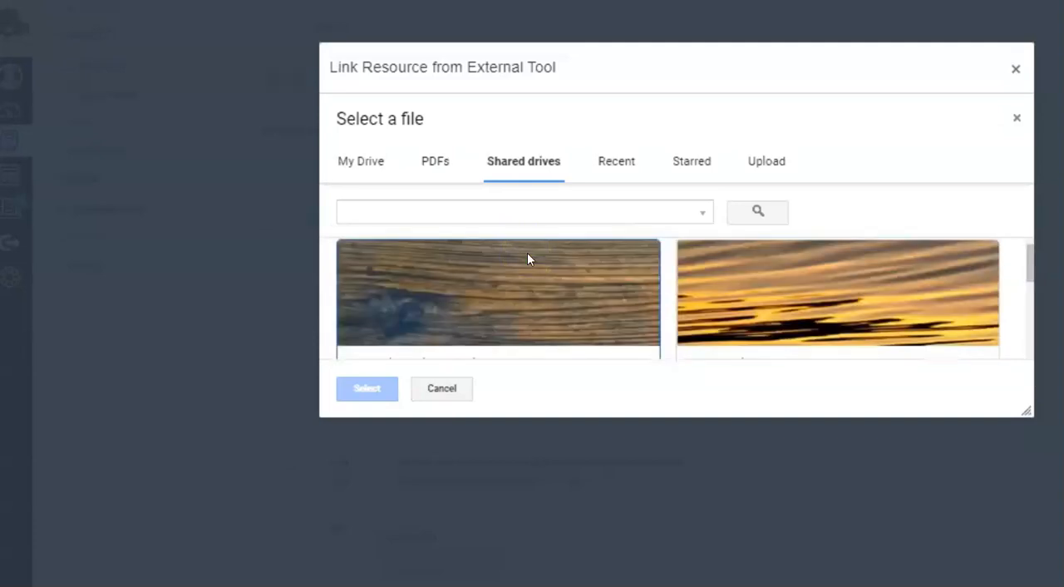
scroll(528, 253, "up", 1)
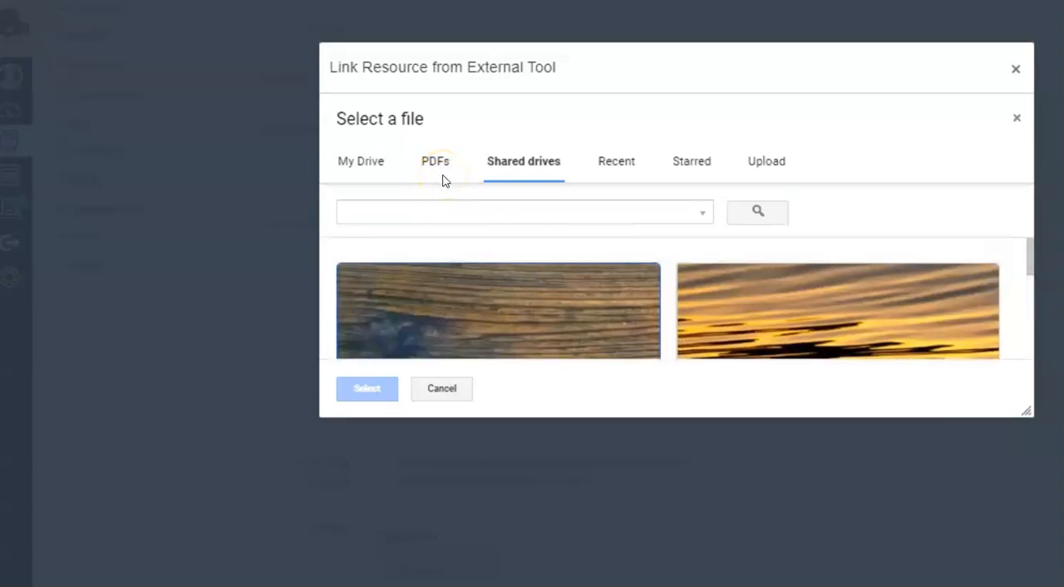
Link the "Getting started" PDF from the Drive's PDF files as the assignment document.
left_click(364, 168)
left_click(430, 166)
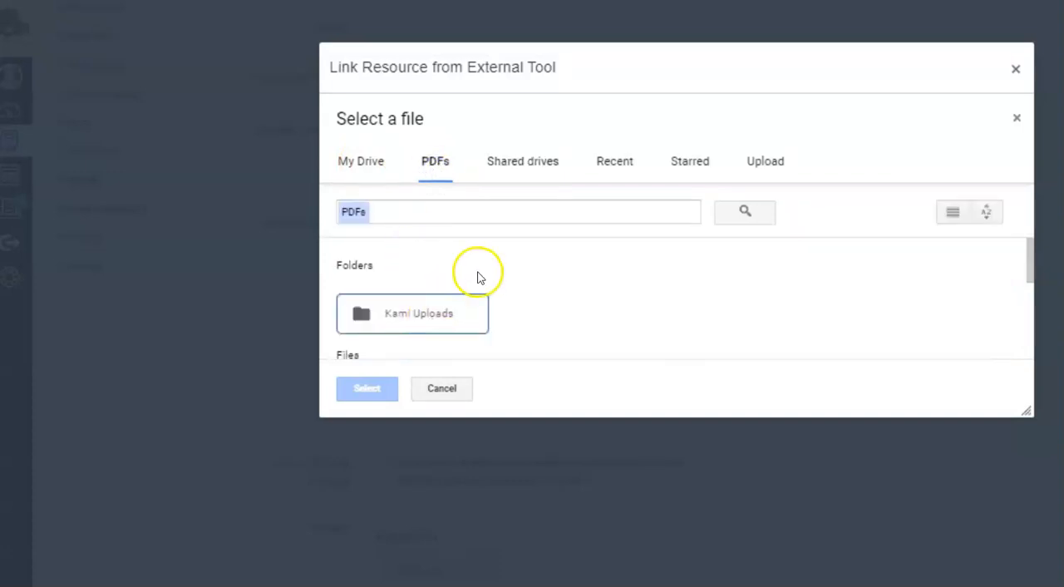
scroll(522, 303, "down", 1)
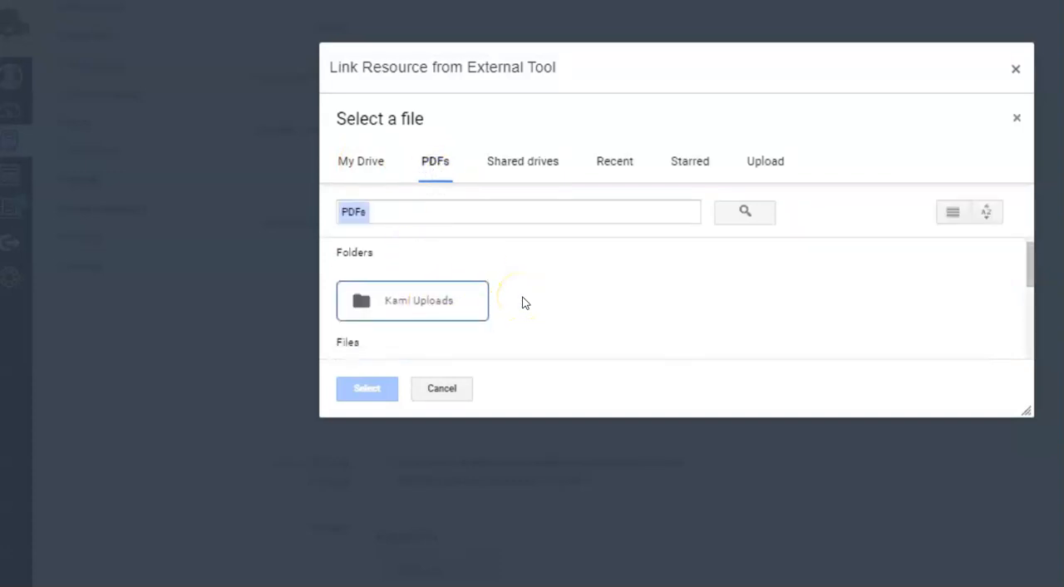
scroll(523, 303, "down", 3)
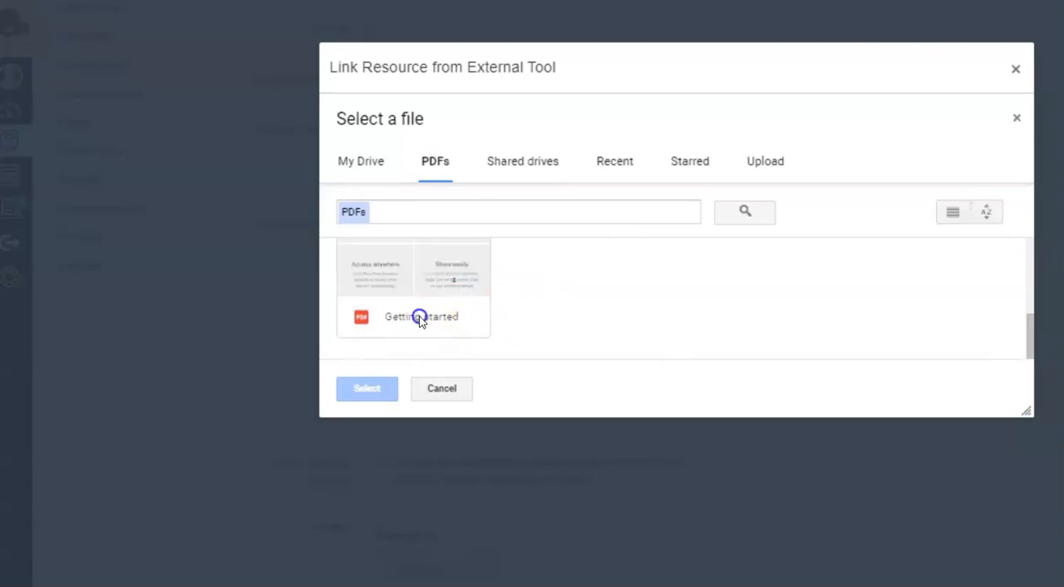
scroll(418, 316, "up", 3)
scroll(419, 322, "down", 1)
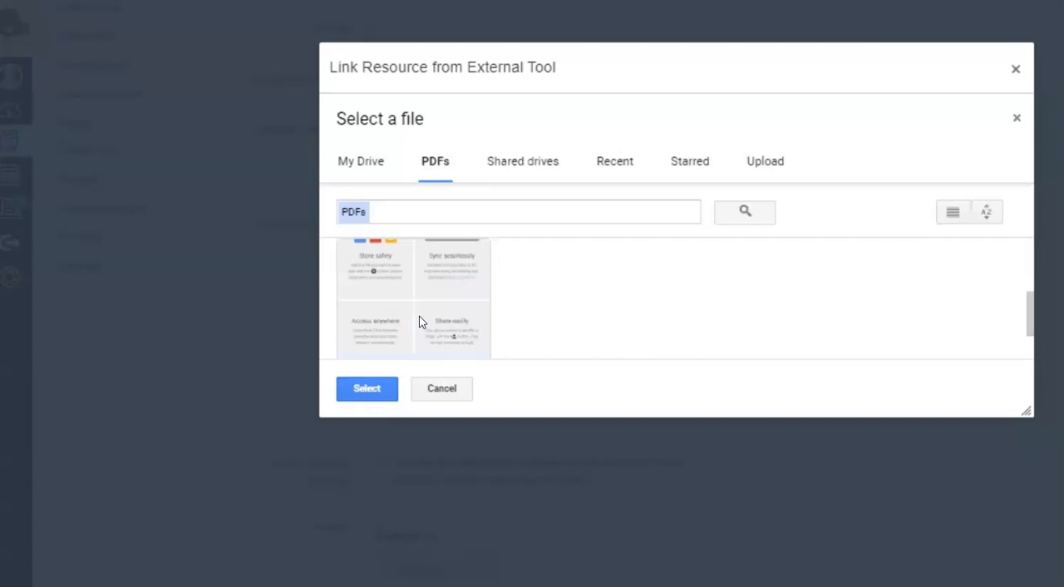
left_click(376, 392)
left_click(366, 392)
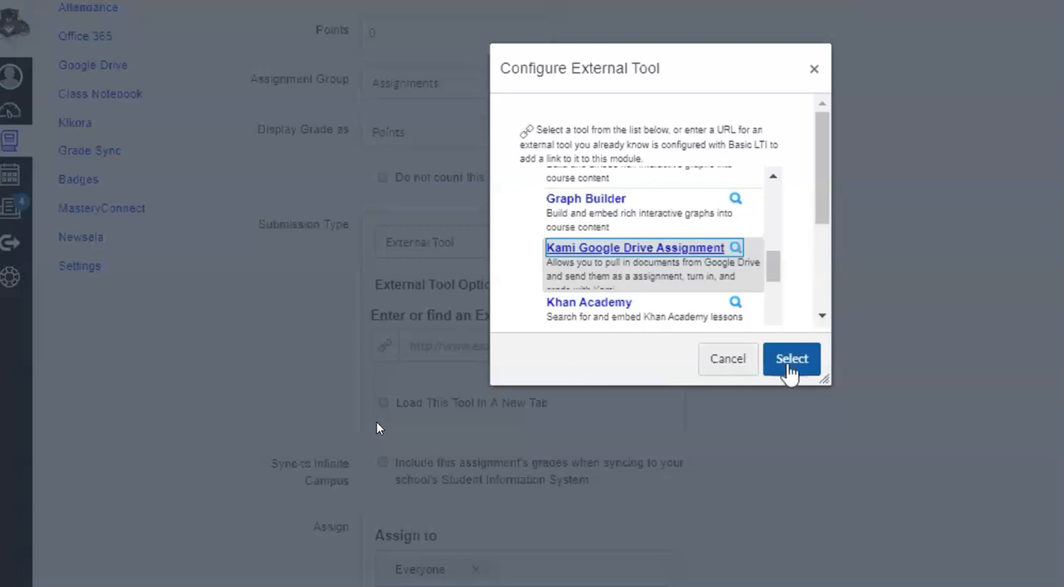
Confirm the Kami tool for the assignment and set it to load in a new tab.
left_click(788, 373)
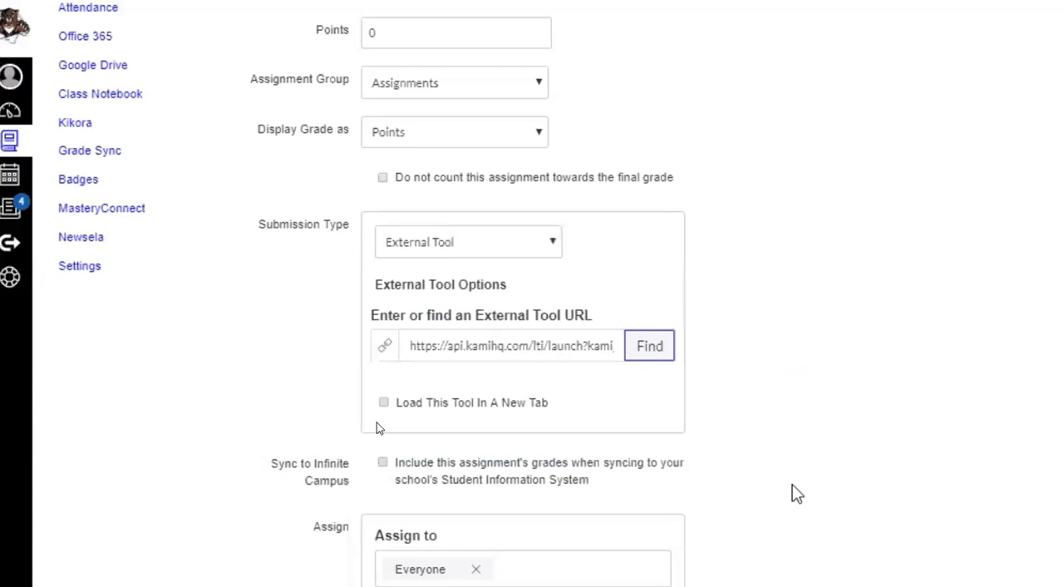
key("Tab")
key("space")
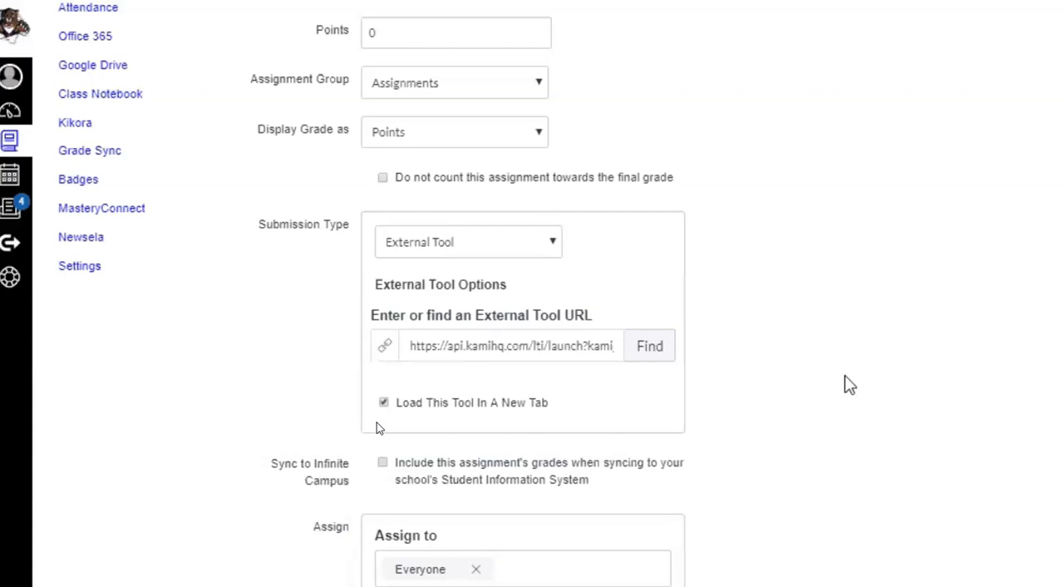
Set the assignment's due date to March 19, 2020 at 11:59pm for everyone.
scroll(848, 382, "down", 3)
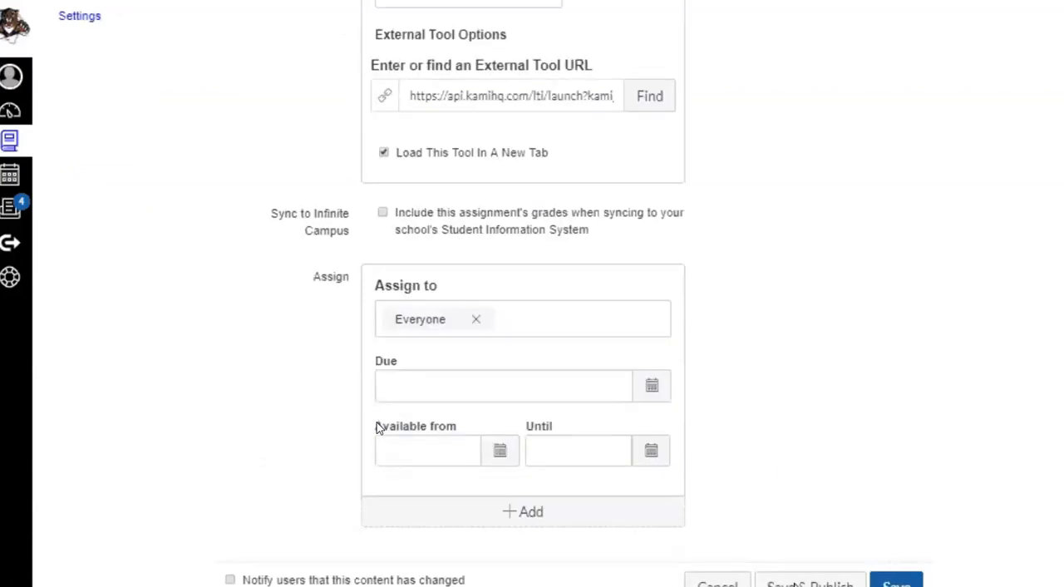
left_click(794, 583)
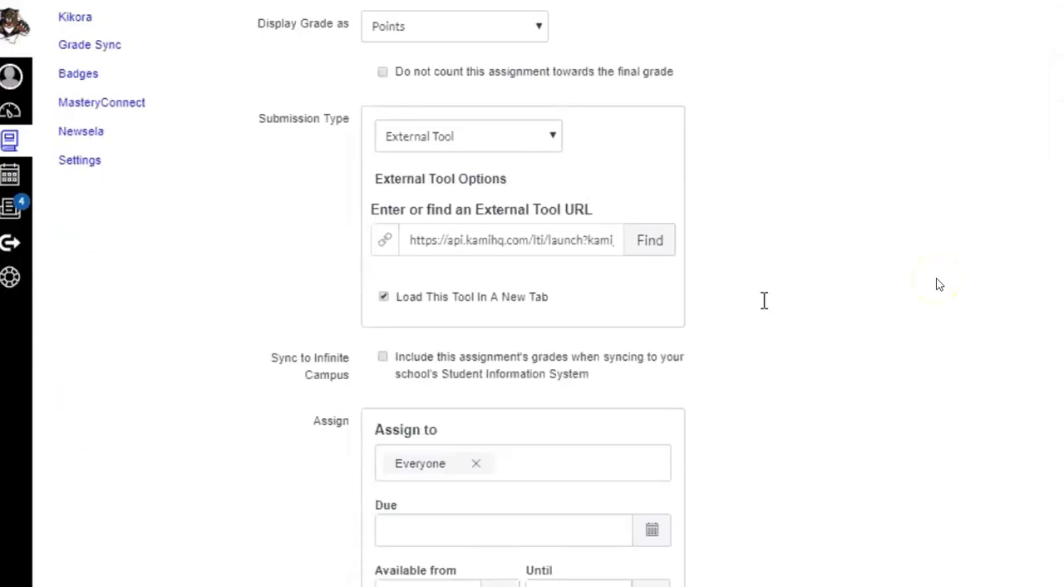
left_click(652, 536)
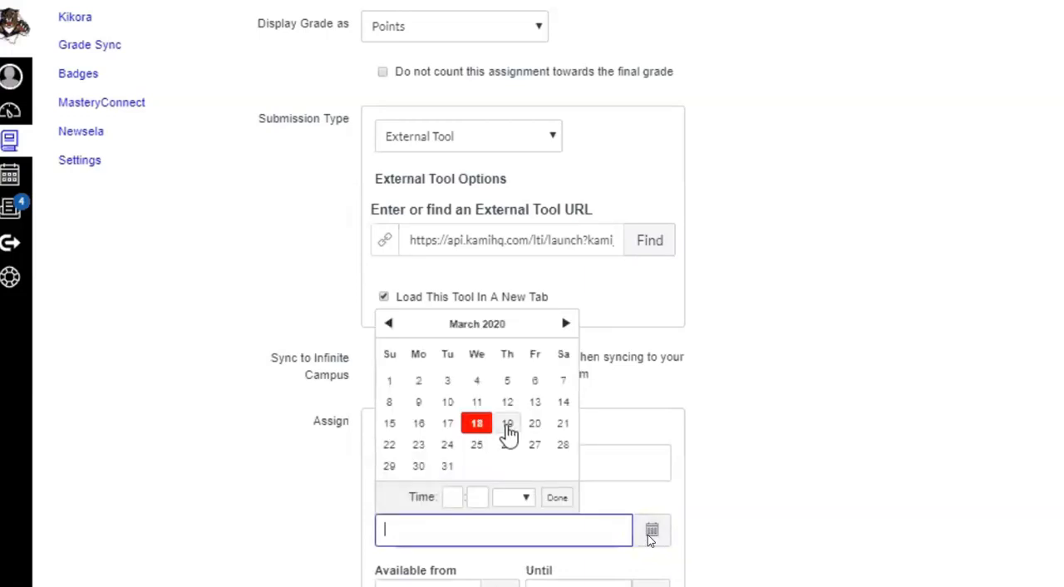
left_click(507, 424)
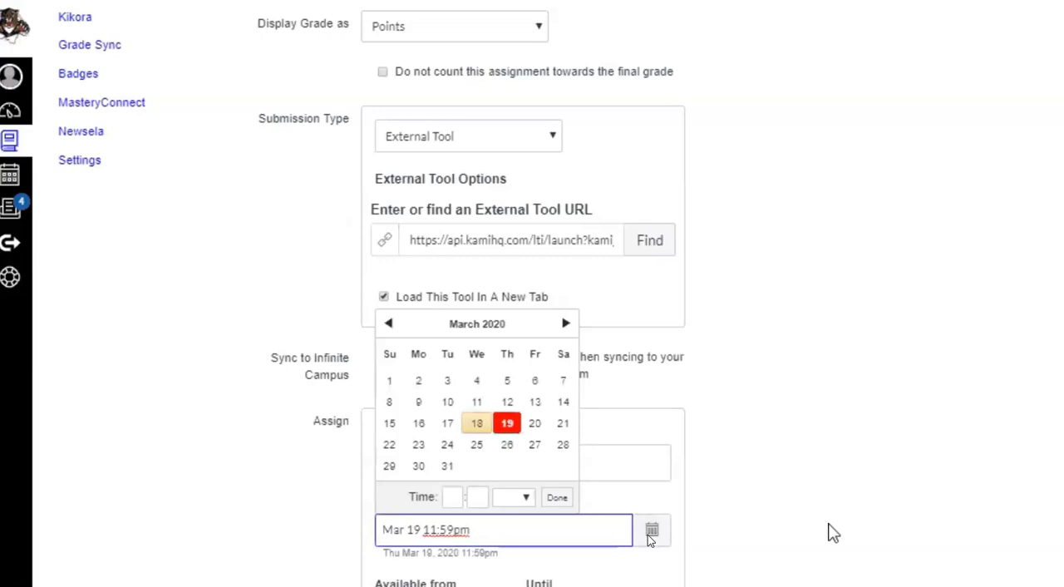
scroll(834, 532, "down", 2)
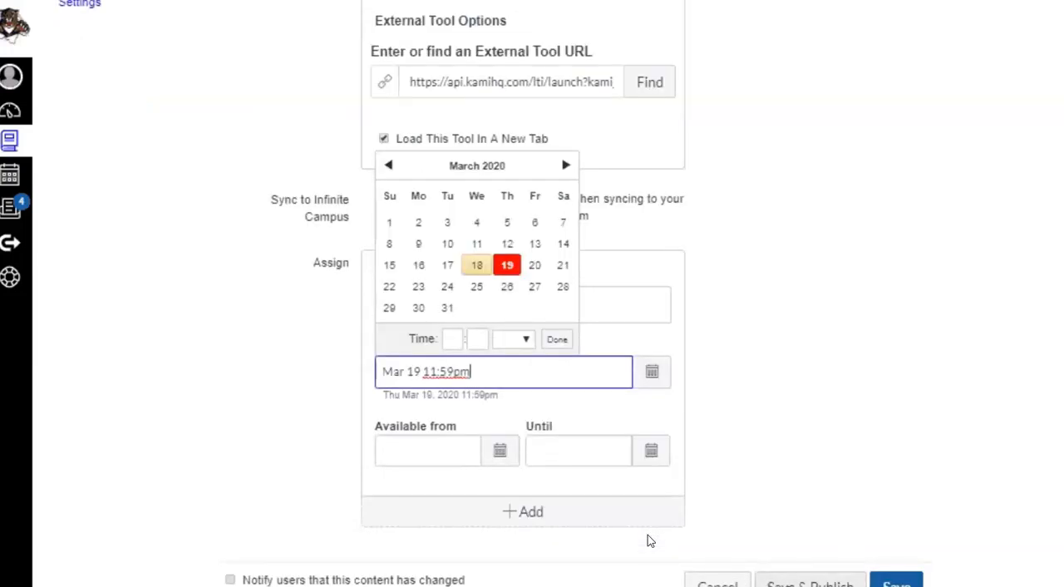
left_click(648, 535)
key("Return")
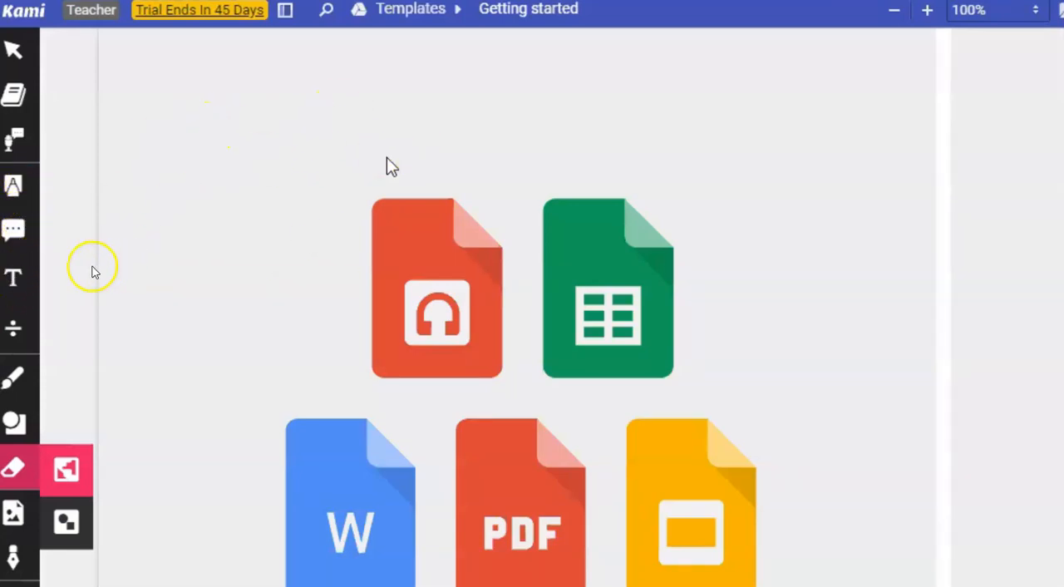
Add a text box reading "My answer is ......" in the blank area above the file icons on the PDF page.
left_click(13, 277)
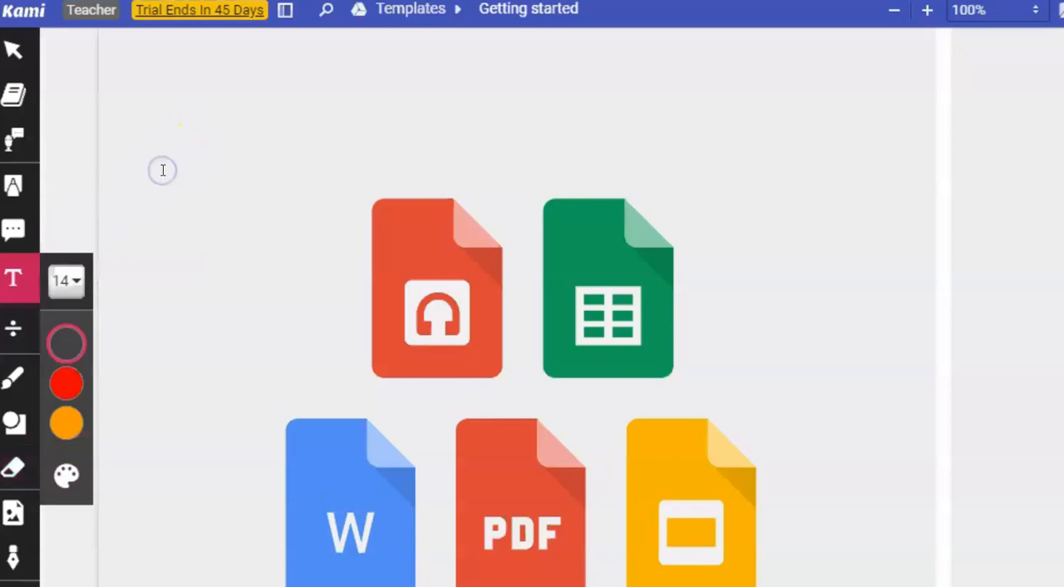
left_click(165, 178)
left_click(166, 182)
left_click(166, 180)
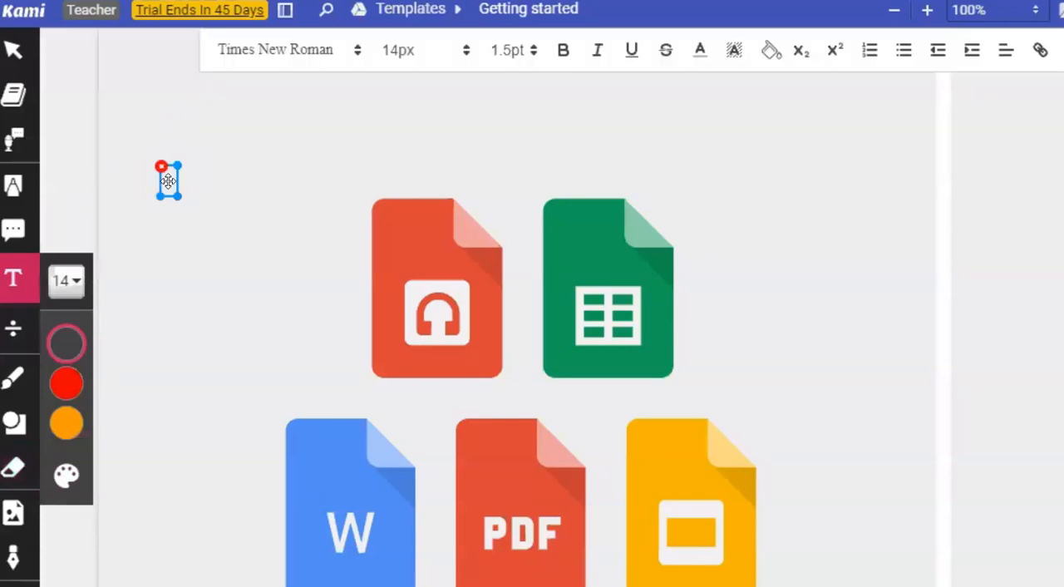
type("H")
type("dy an")
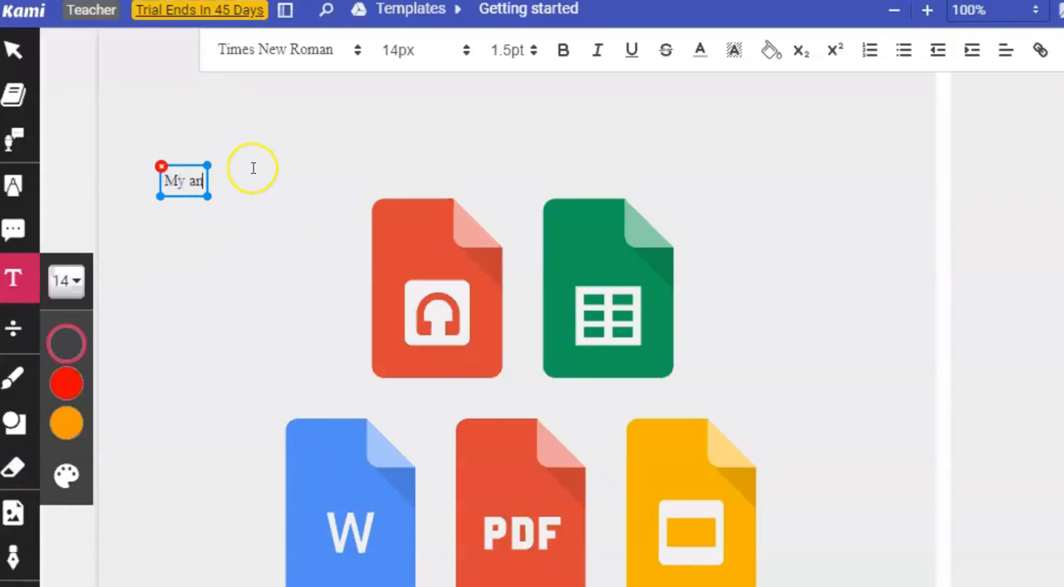
type("s")
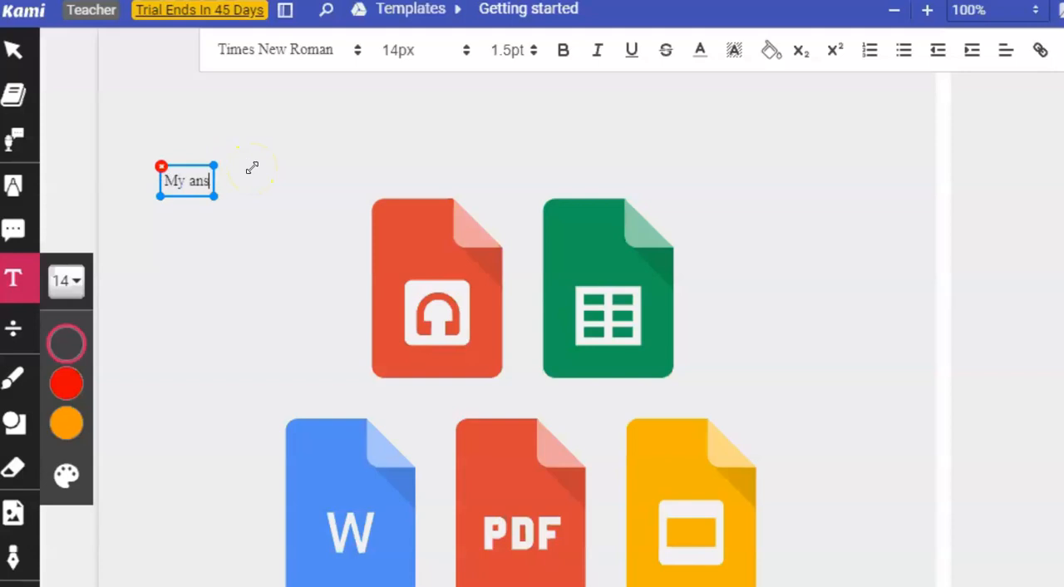
type("wer is ")
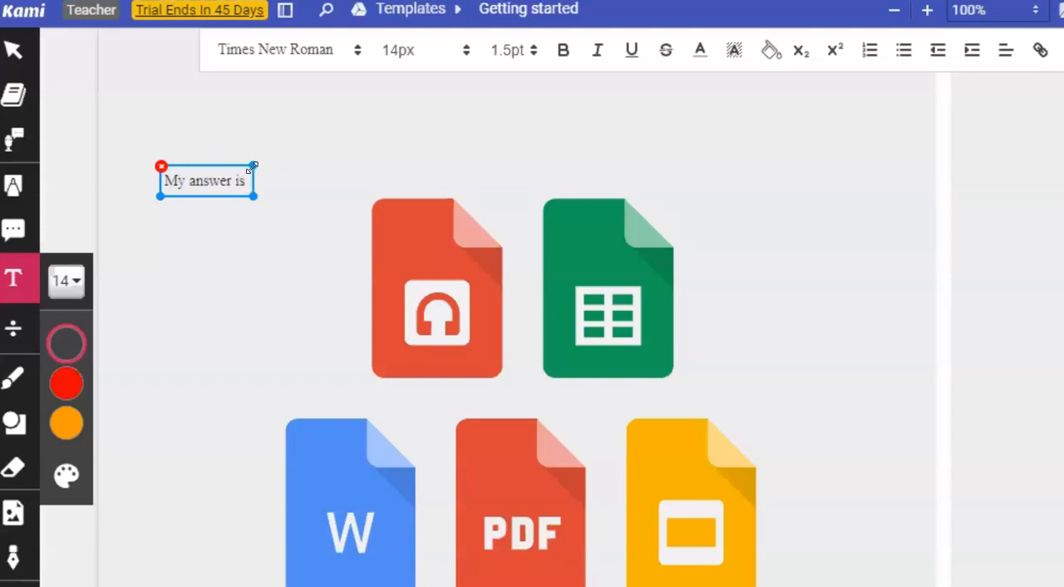
type("...")
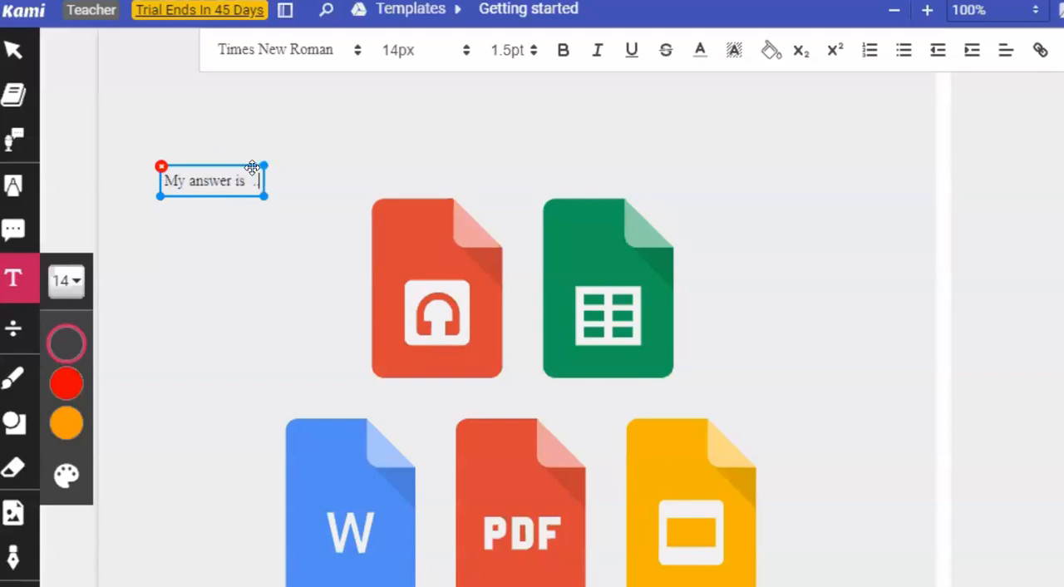
type("......")
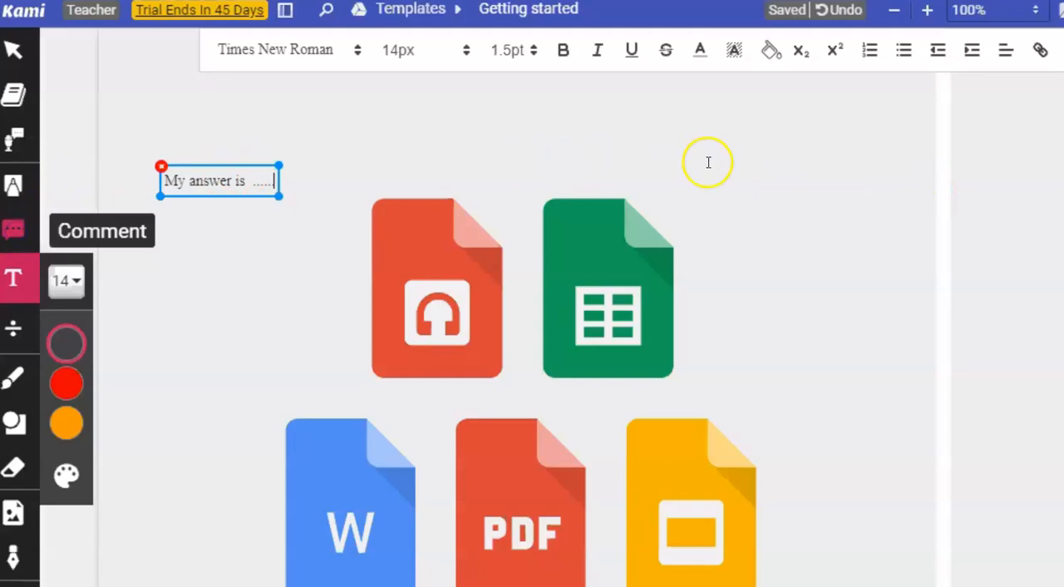
left_click(845, 173)
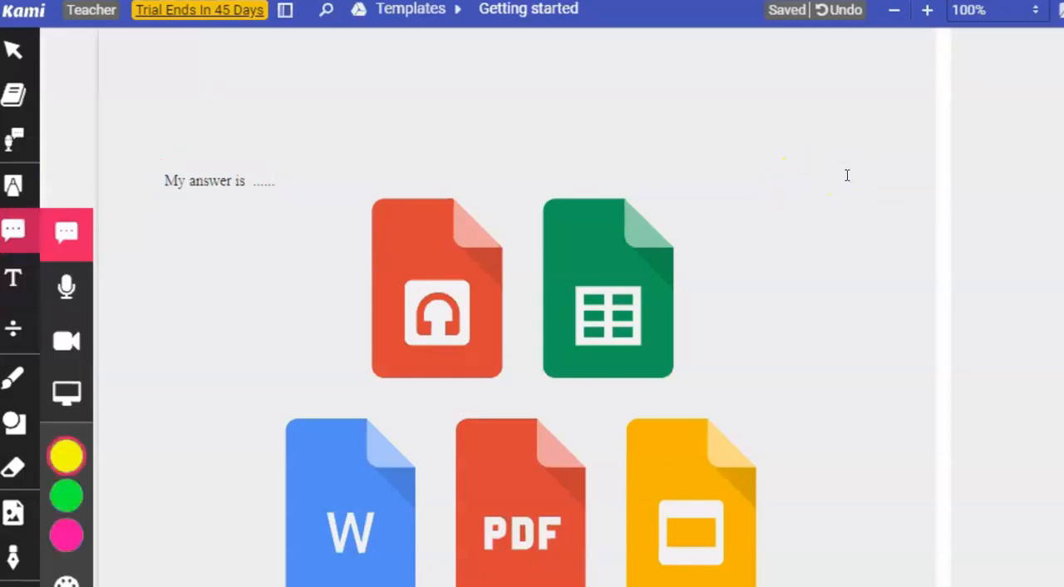
View the Comment tool's options and open the Equation tool's list of insertable symbols.
left_click(16, 231)
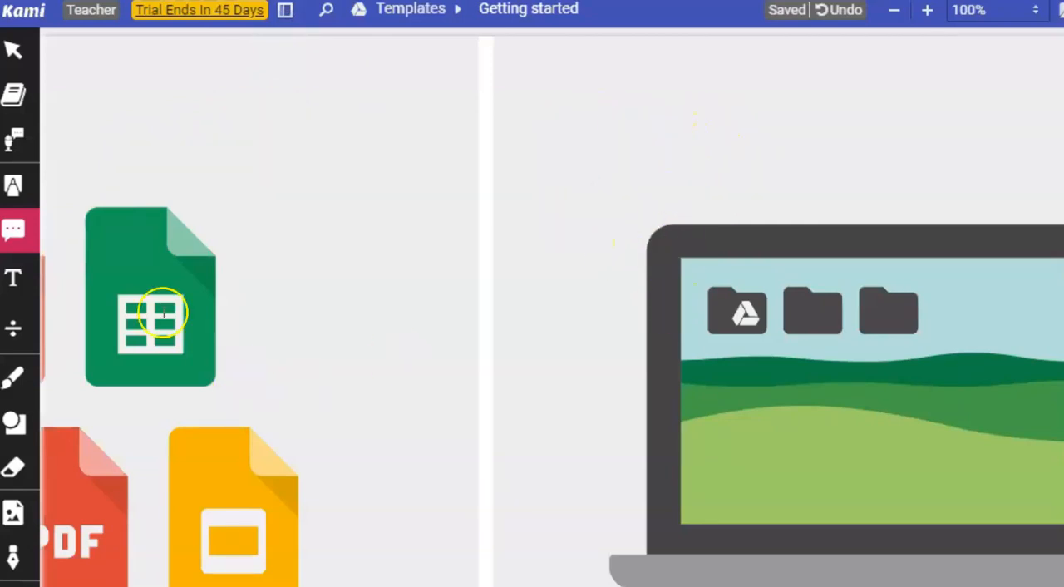
left_click(16, 334)
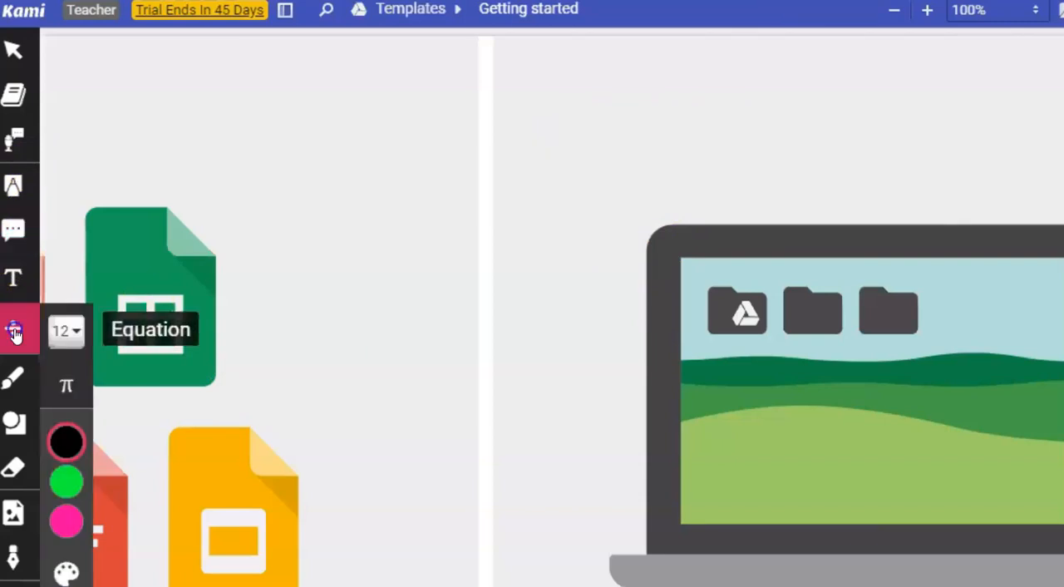
left_click(66, 385)
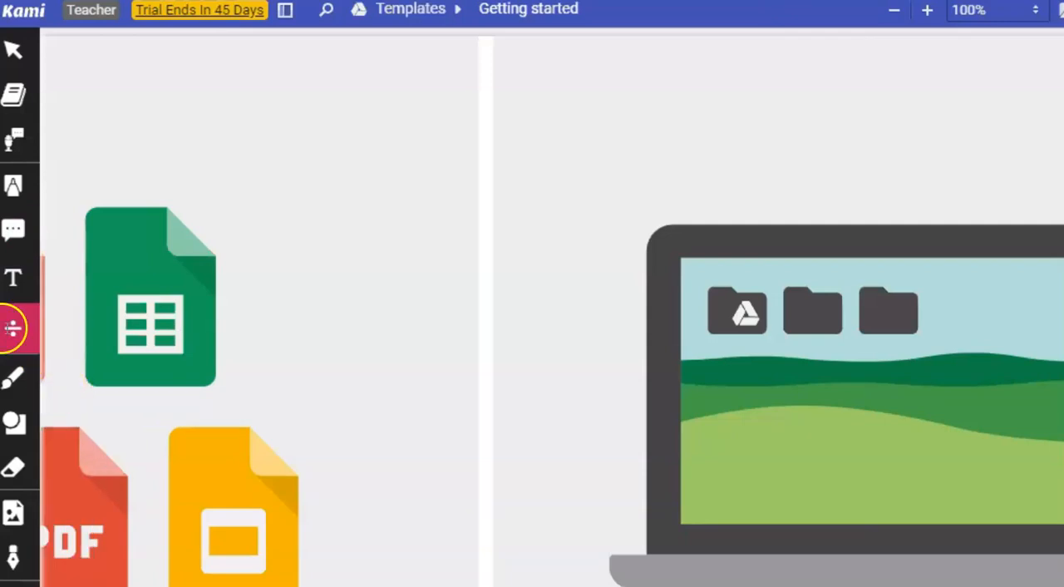
left_click(16, 334)
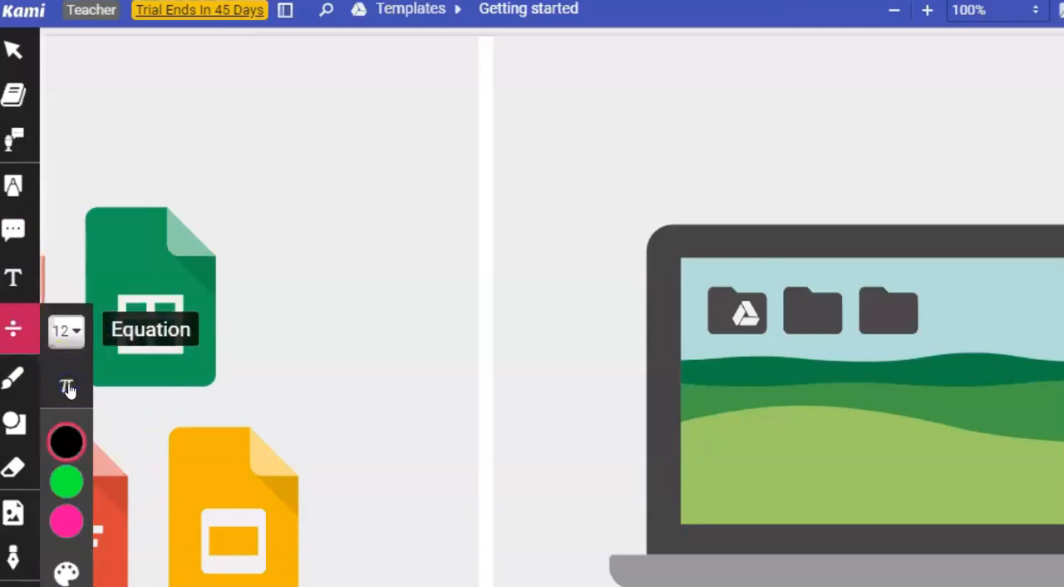
left_click(69, 388)
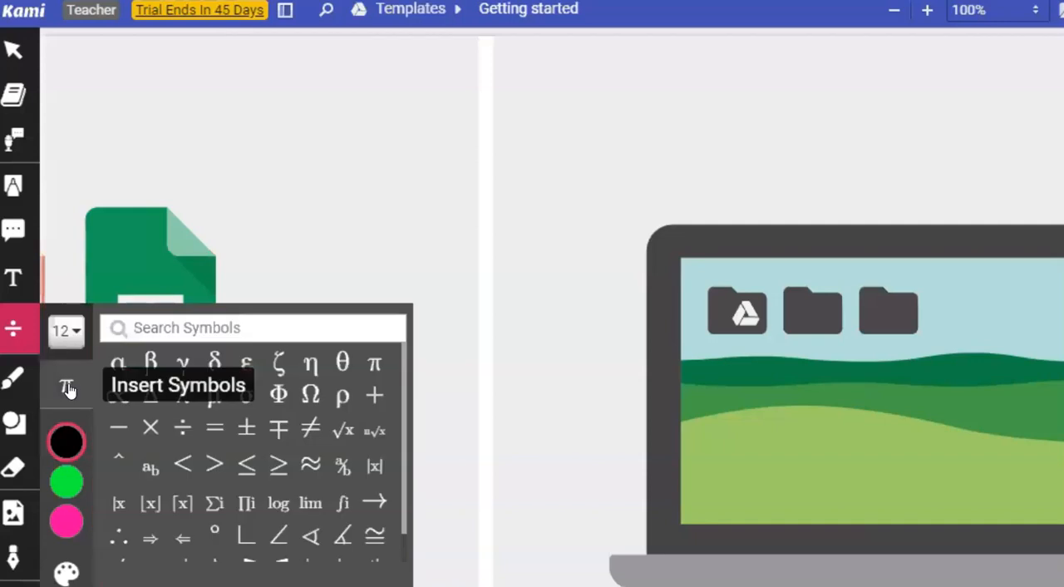